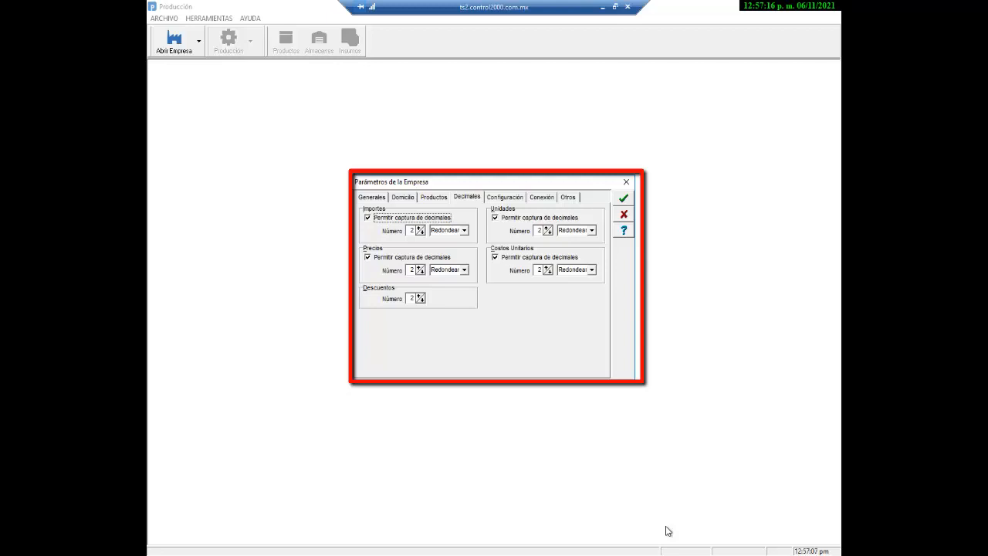
# In the production configuration, enable the production order number per product and assign OrdenProduccion.rtm as the order format
pyautogui.click(514, 198)
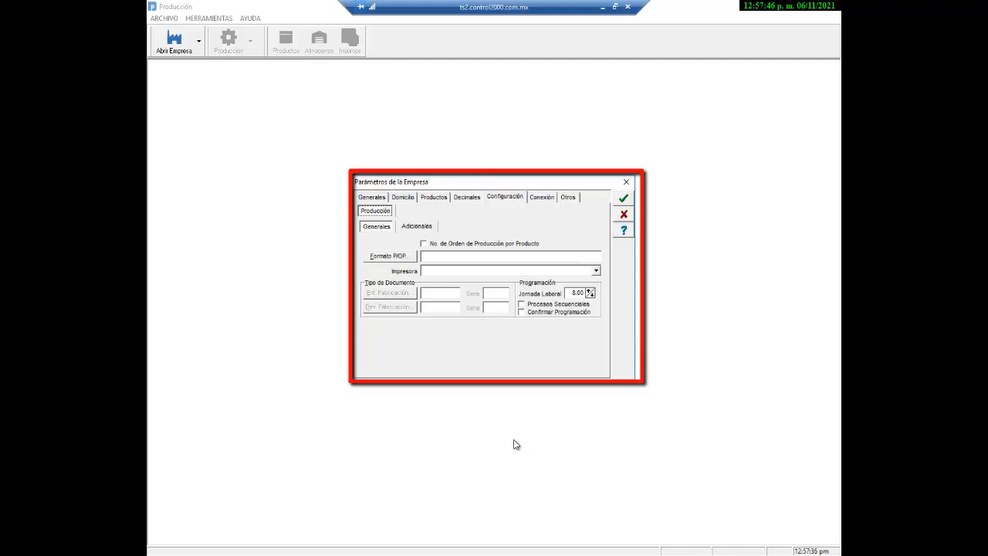
pyautogui.click(425, 245)
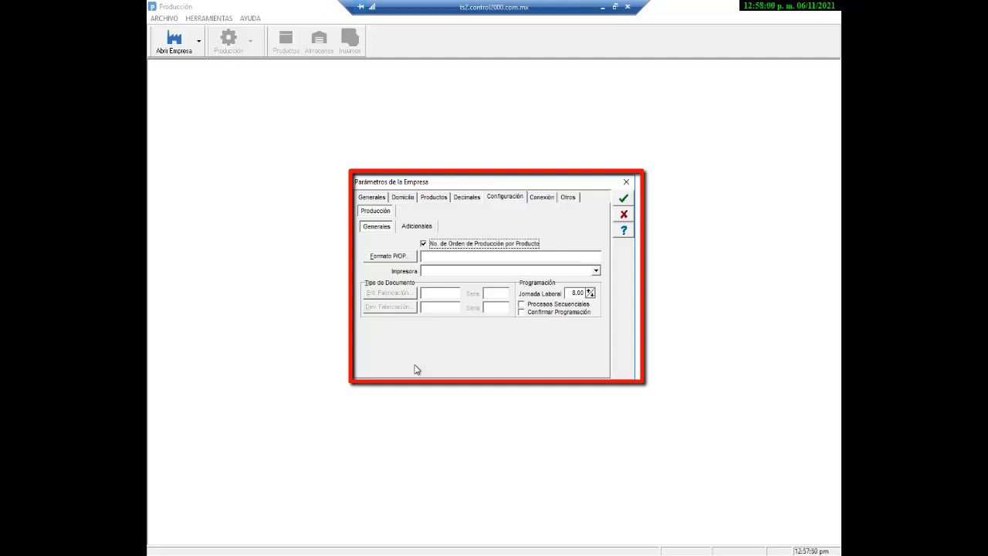
pyautogui.click(403, 259)
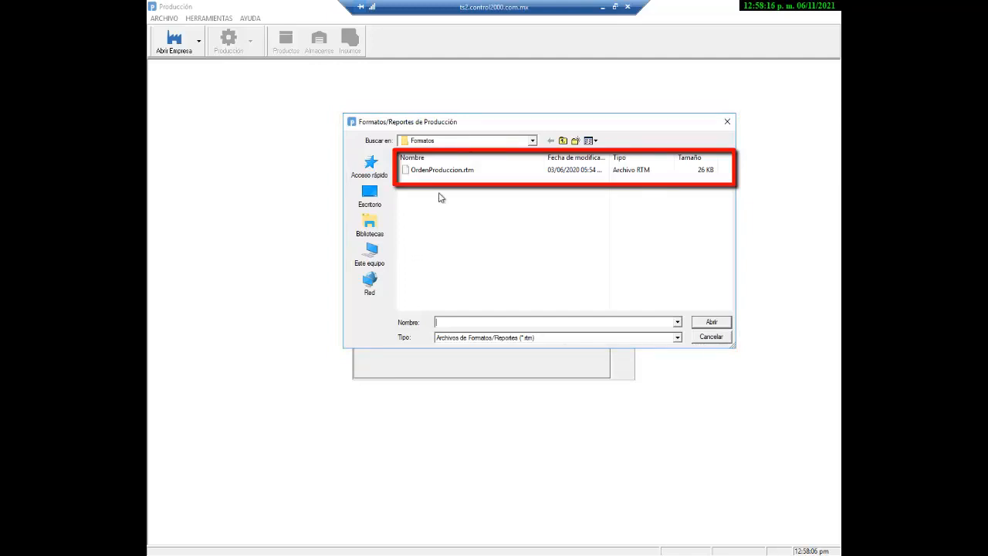
pyautogui.click(447, 171)
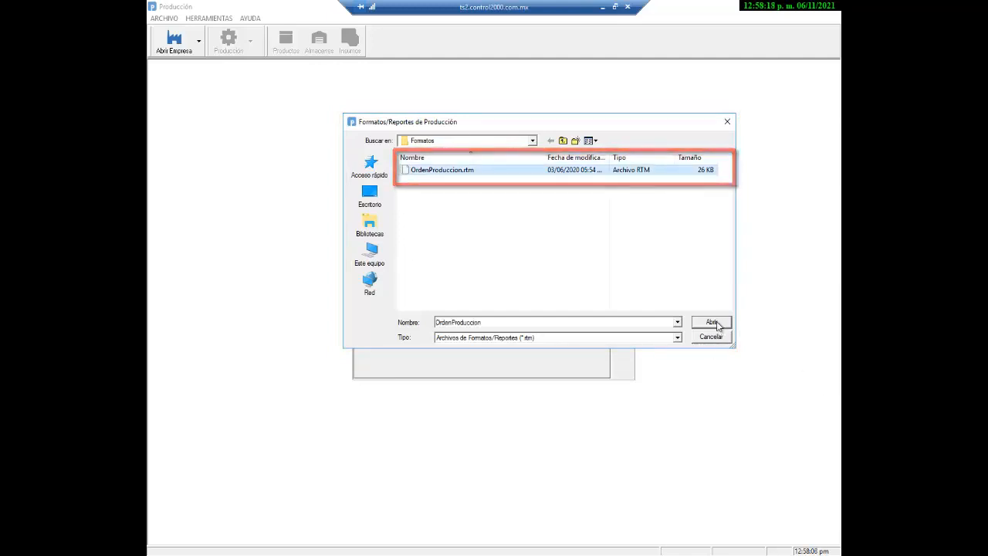
pyautogui.click(717, 322)
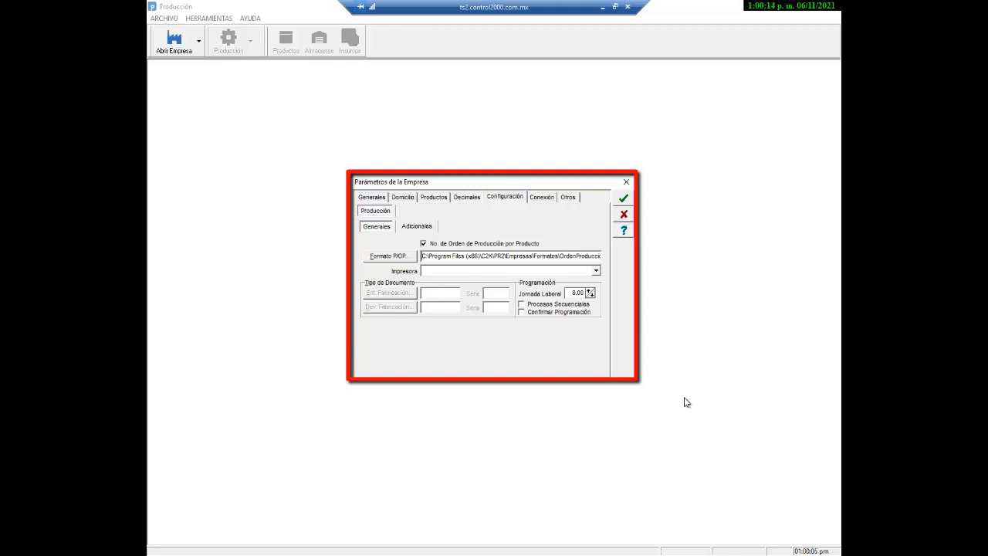
# Enable Procesos Secuenciales and Confirmar Programación in the production scheduling settings
pyautogui.click(522, 305)
pyautogui.click(522, 312)
# In the additional production settings, enable the three cost proposal and update options and set raw-material costs to Costos definidos por plantilla
pyautogui.click(430, 230)
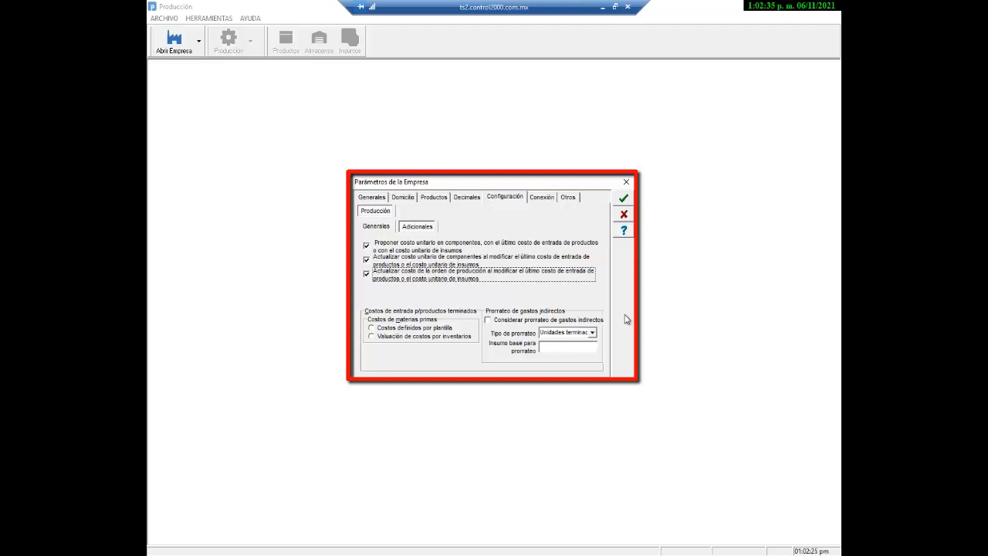
pyautogui.click(372, 328)
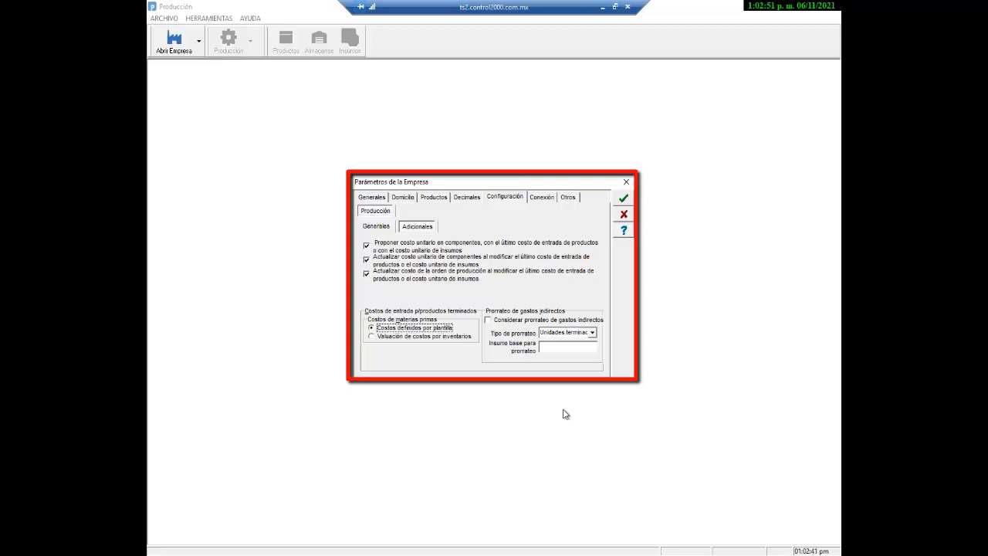
# Enable the proration of indirect expenses with Unidades terminadas as the proration type
pyautogui.click(489, 323)
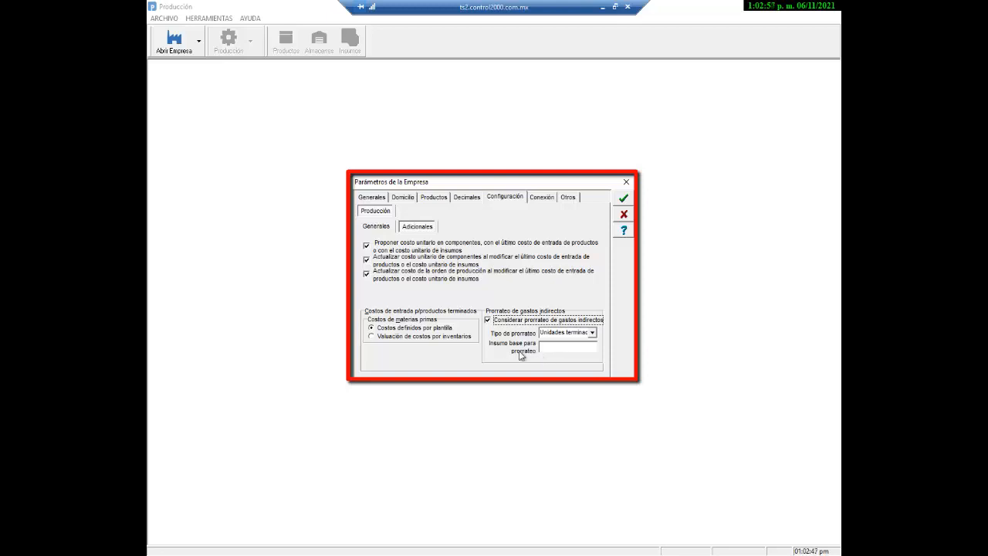
pyautogui.click(593, 333)
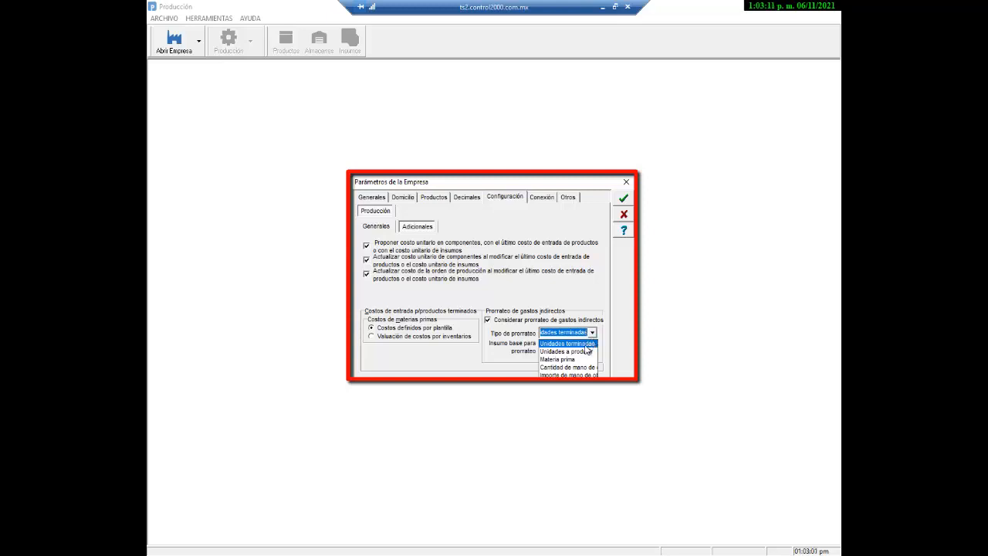
pyautogui.click(591, 344)
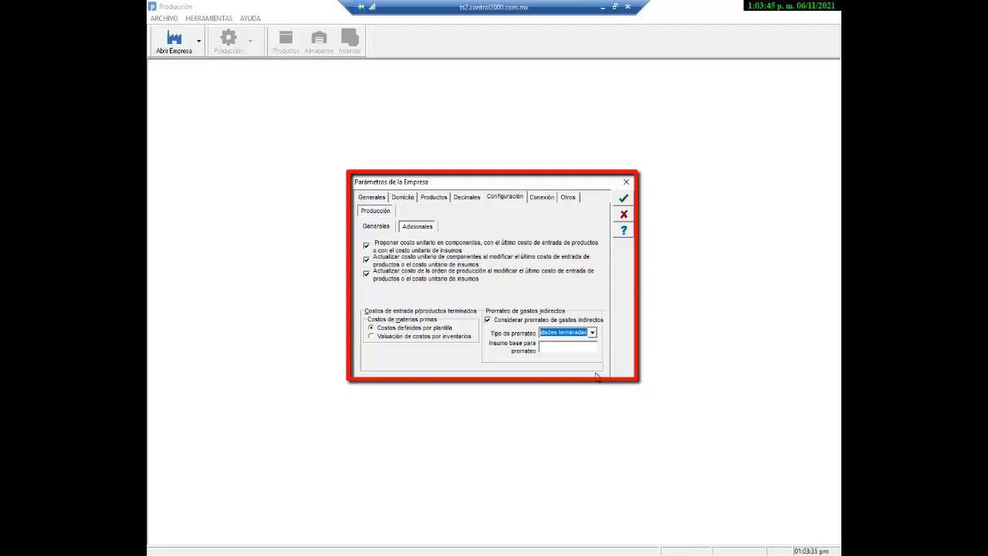
# Look up the Produccion group's company in the Administrador application's company configuration and set the connection's Id Empresa to 9
pyautogui.click(542, 197)
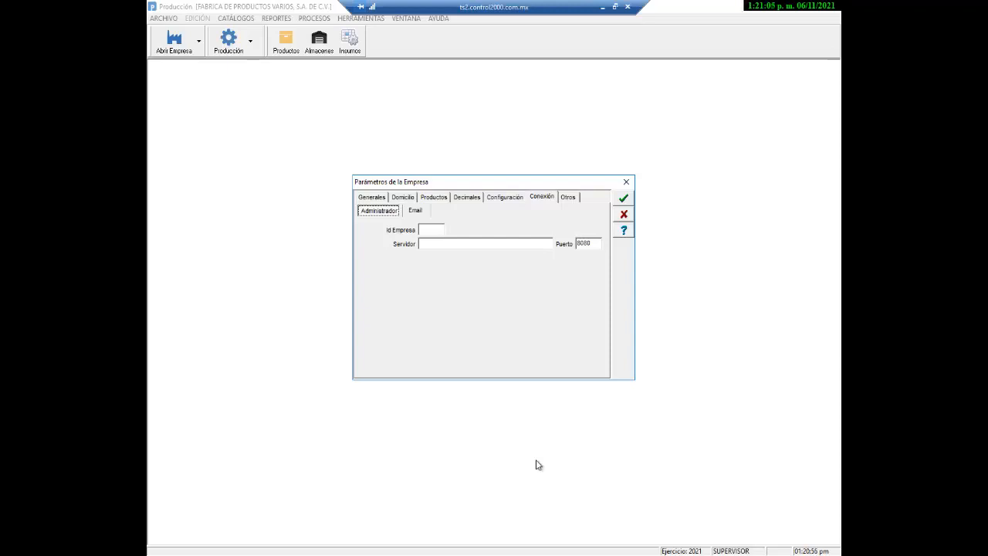
pyautogui.hotkey('alt', 'Tab')
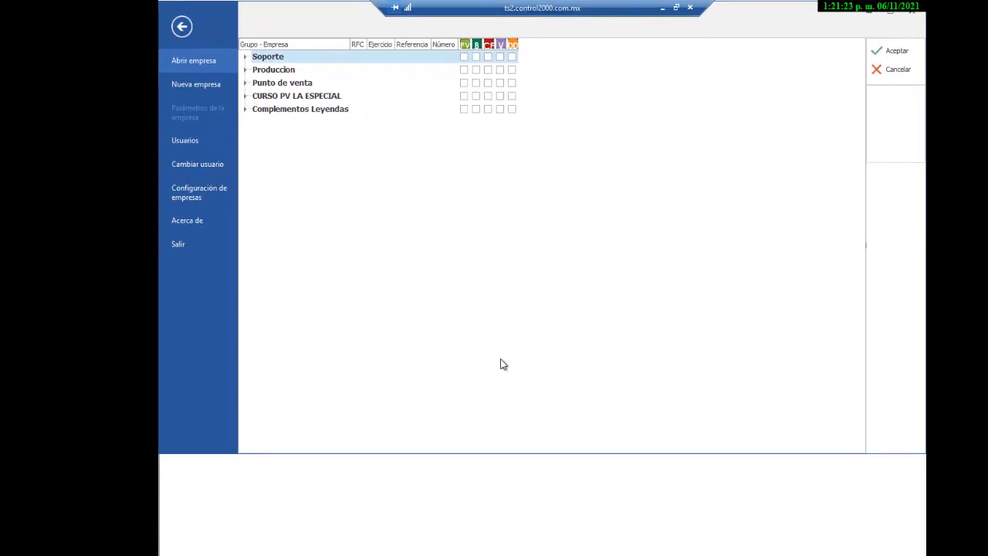
pyautogui.click(196, 199)
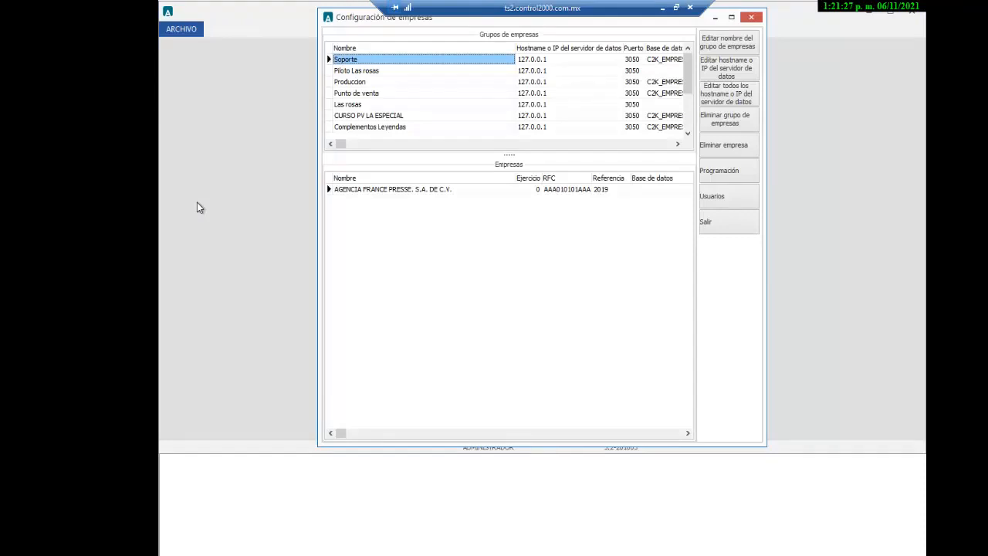
pyautogui.moveTo(353, 21); pyautogui.dragTo(349, 77)
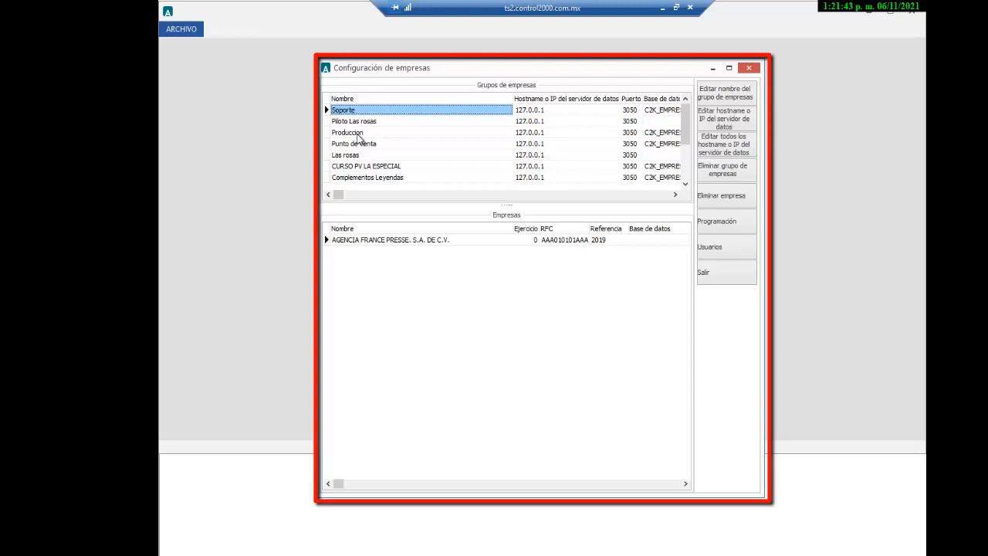
pyautogui.click(359, 136)
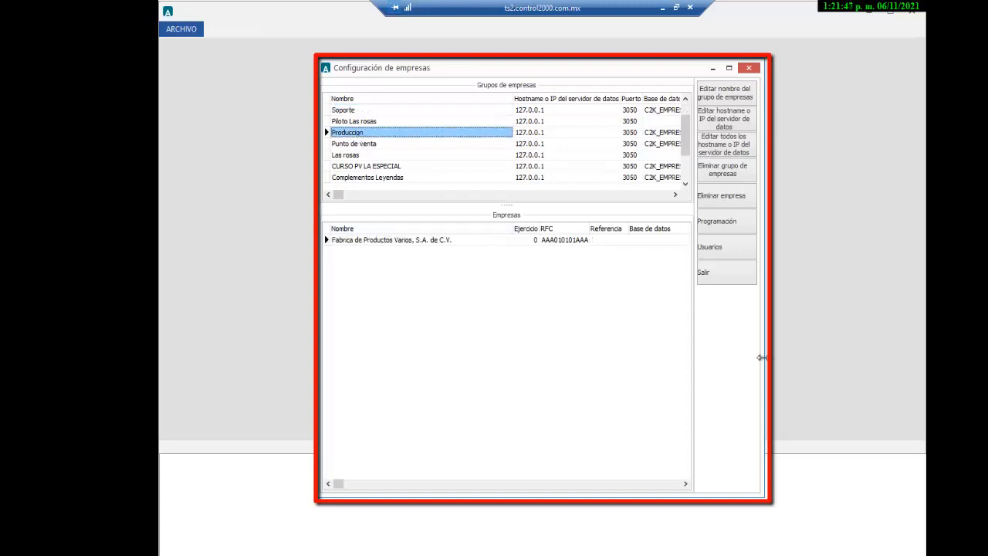
pyautogui.moveTo(764, 357); pyautogui.dragTo(859, 347)
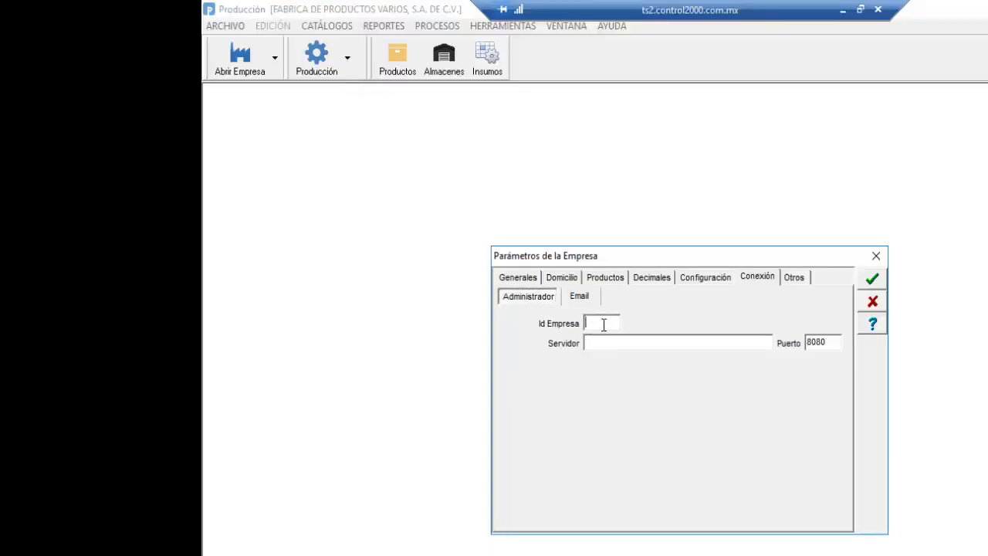
pyautogui.write('9')
pyautogui.press('Tab')
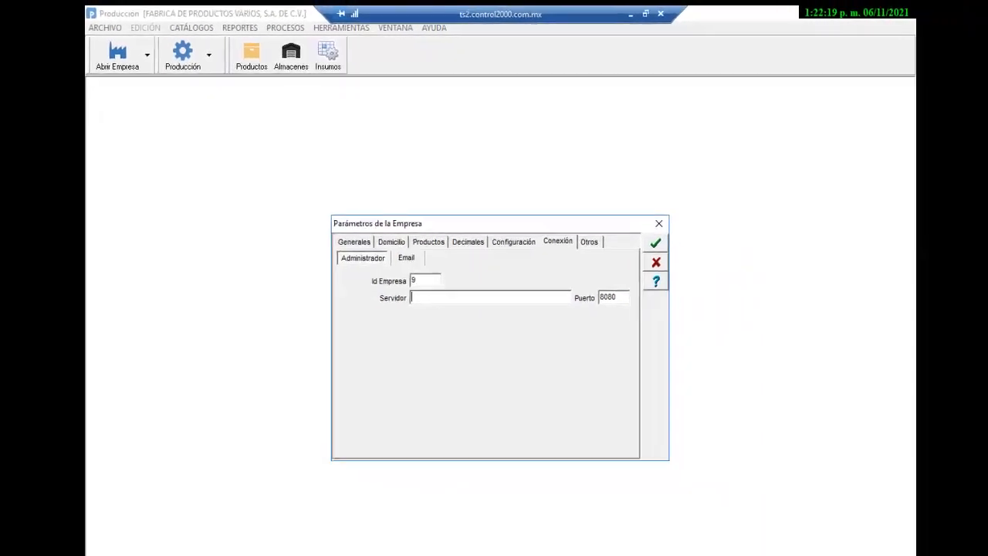
# Check the Produccion group's hostname in the Administrador application and set the connection's Servidor to 127.0.0.1
pyautogui.hotkey('alt', 'Tab')
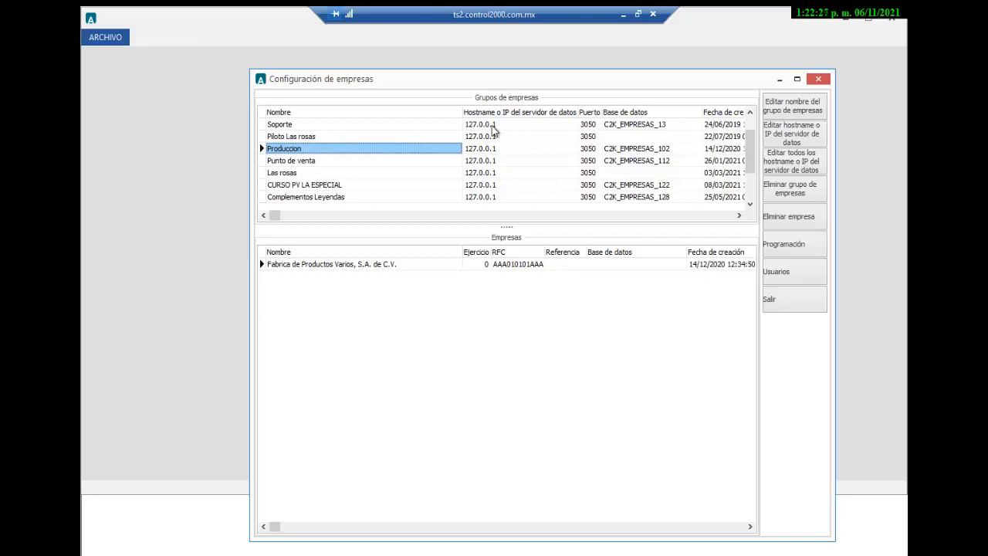
pyautogui.hotkey('alt', 'Tab')
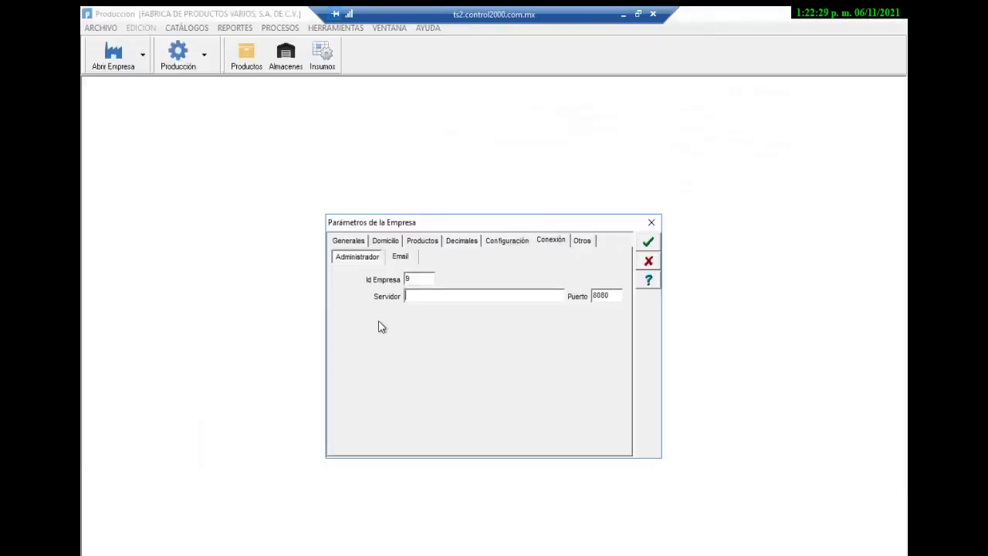
pyautogui.write('127.0.0.1')
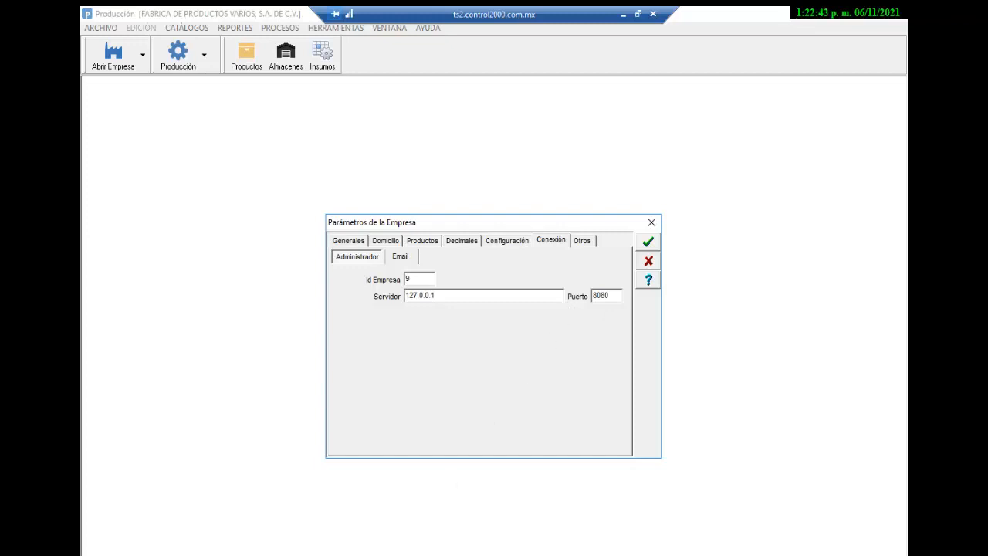
# Check the port in the Servidor Administrador window, minimize it, and set the connection's Puerto to 8082
pyautogui.hotkey('alt', 'Tab')
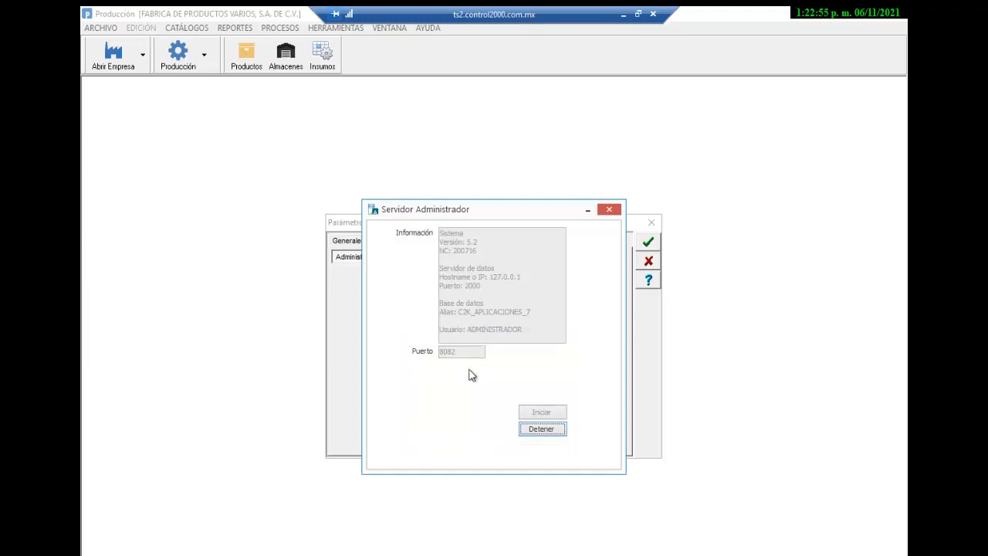
pyautogui.click(587, 211)
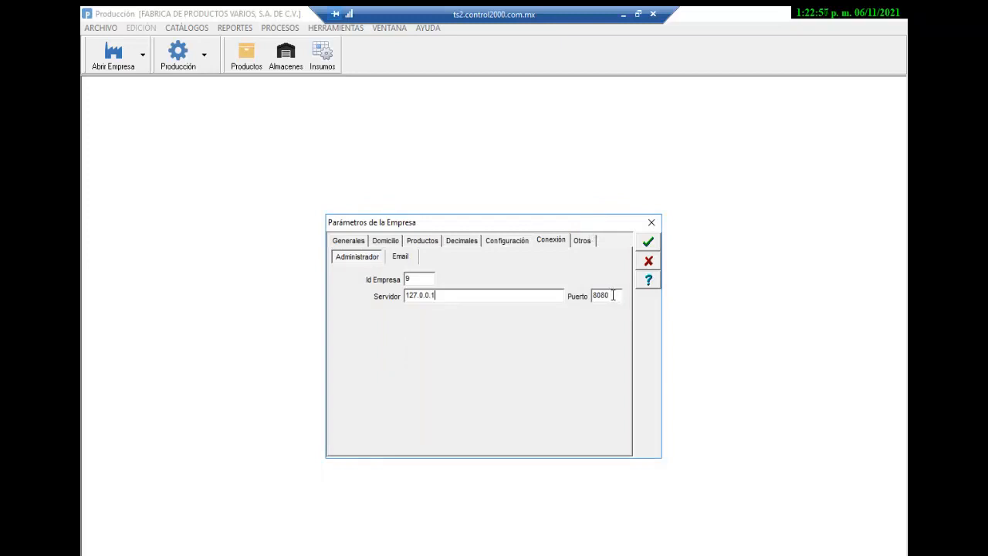
pyautogui.press('BackSpace')
pyautogui.press('BackSpace')
pyautogui.write('82')
# Review the available automatic backup frequencies in the company's other parameters
pyautogui.click(588, 242)
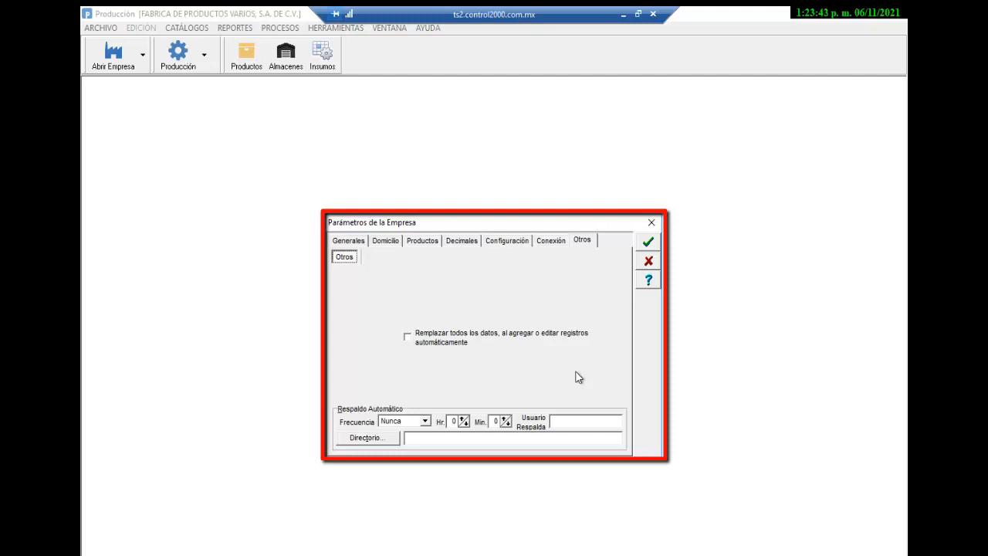
pyautogui.click(429, 422)
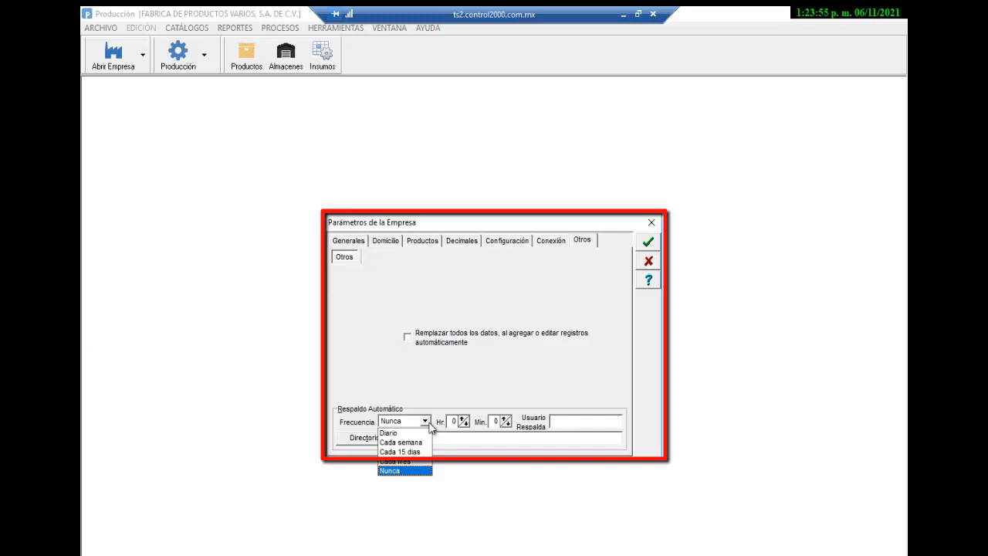
pyautogui.click(445, 395)
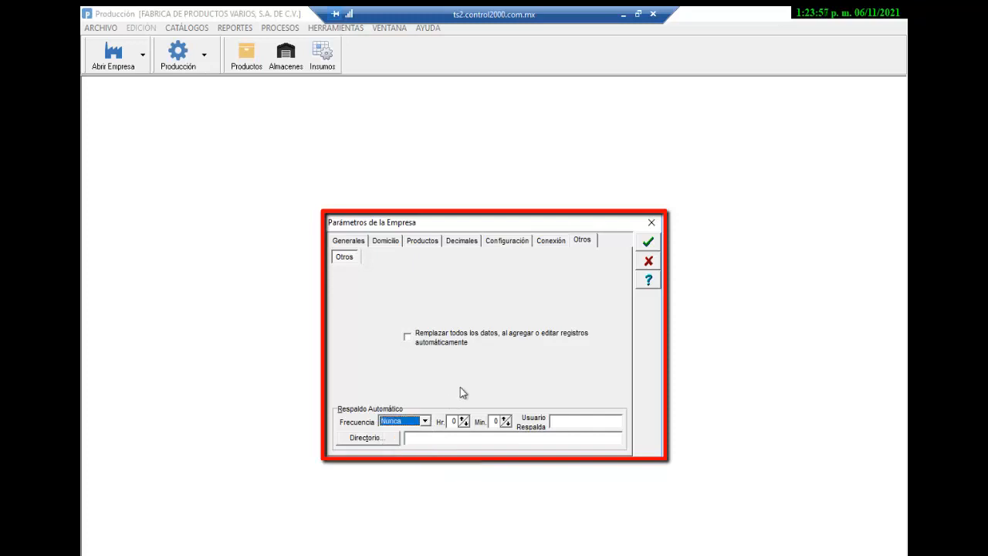